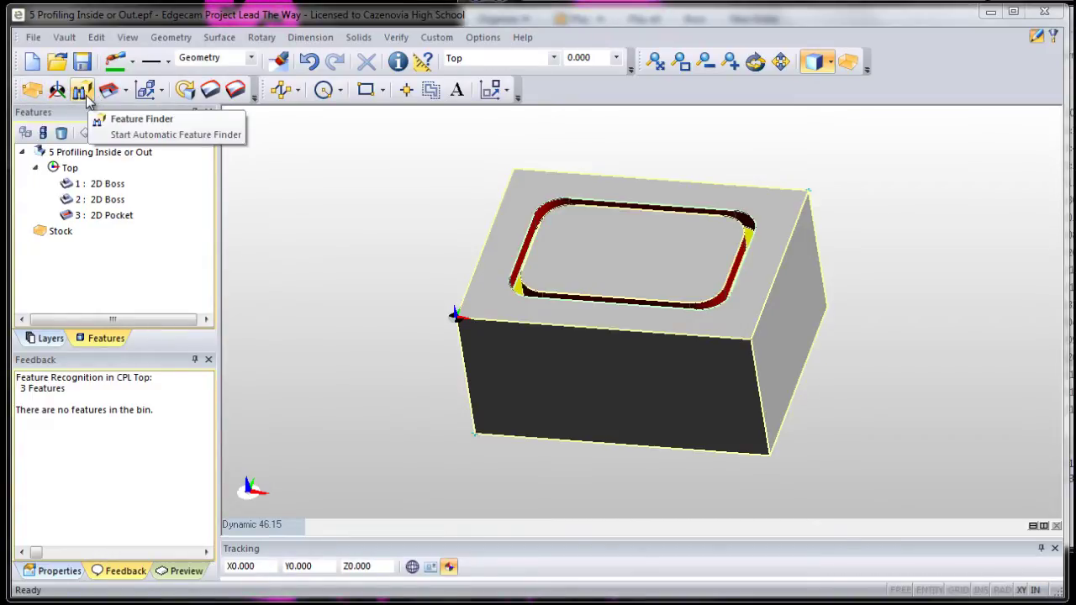
- Create a Mill machining sequence on intellitek.mcp with Top as the initial CPL
left_click(1054, 39)
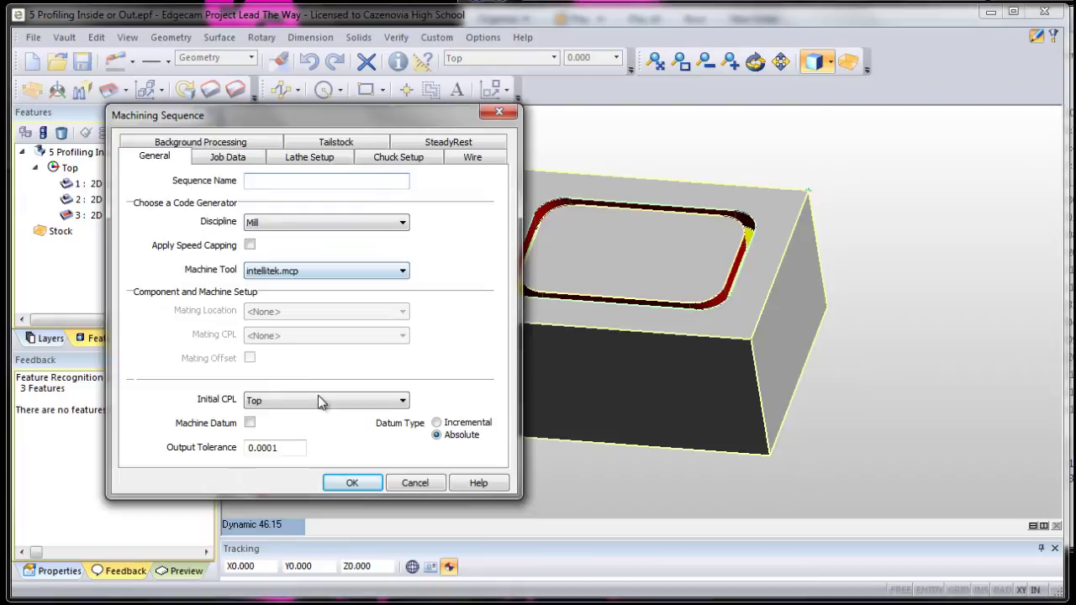
left_click(352, 483)
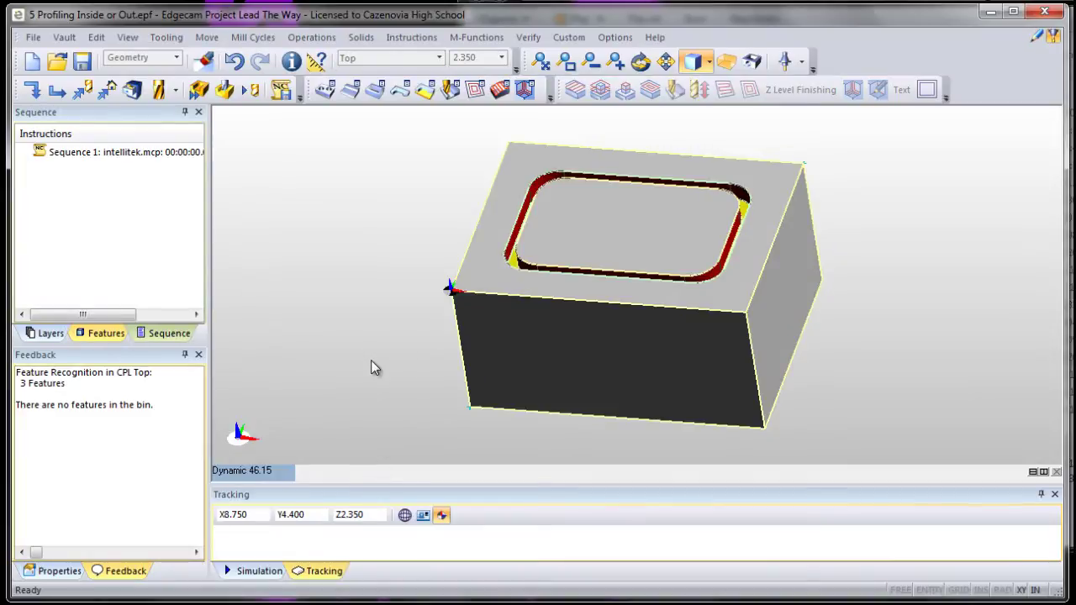
- Start a profiling operation on the 2D Boss feature and pick the boss outline as its profile
left_click(101, 334)
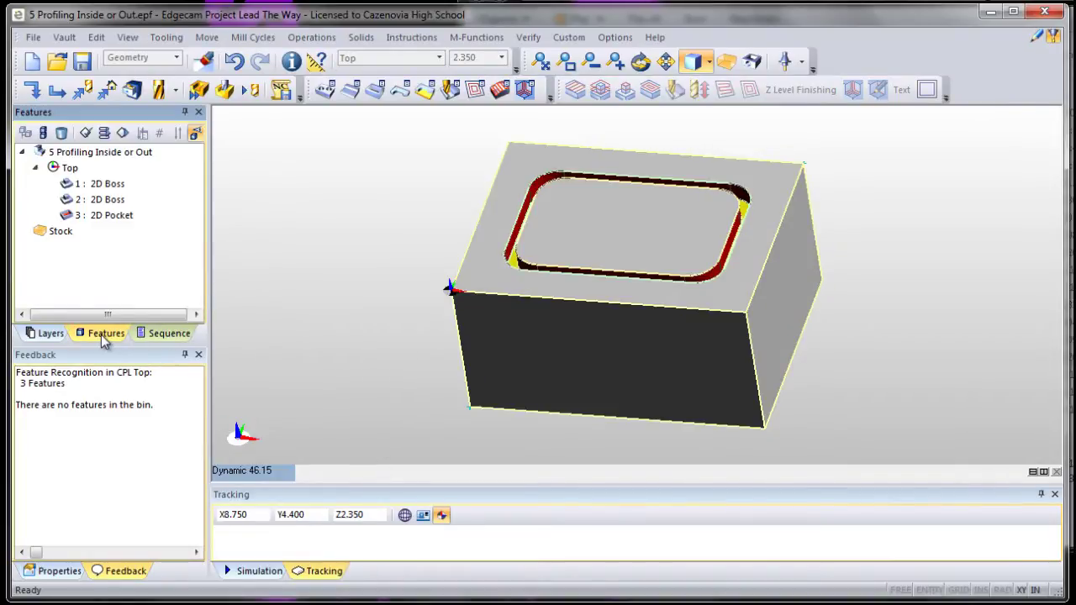
right_click(115, 200)
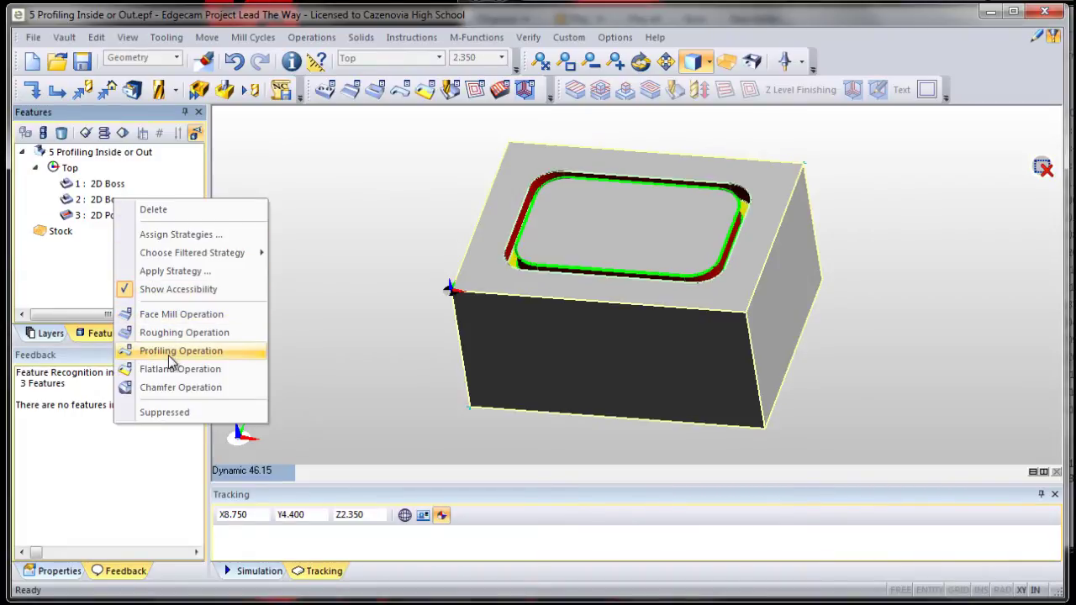
left_click(405, 95)
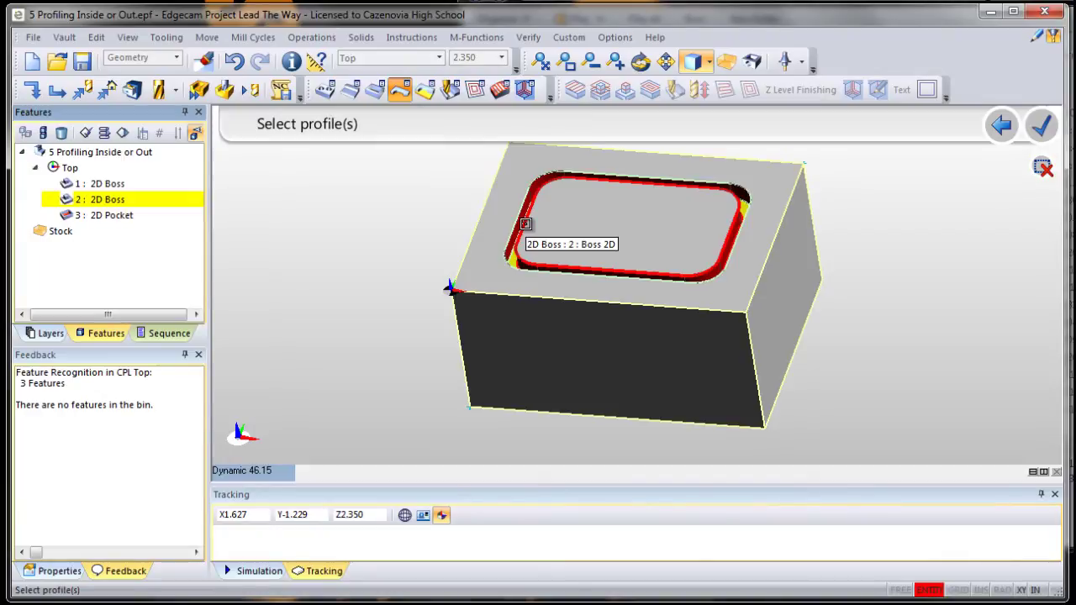
left_click(525, 224)
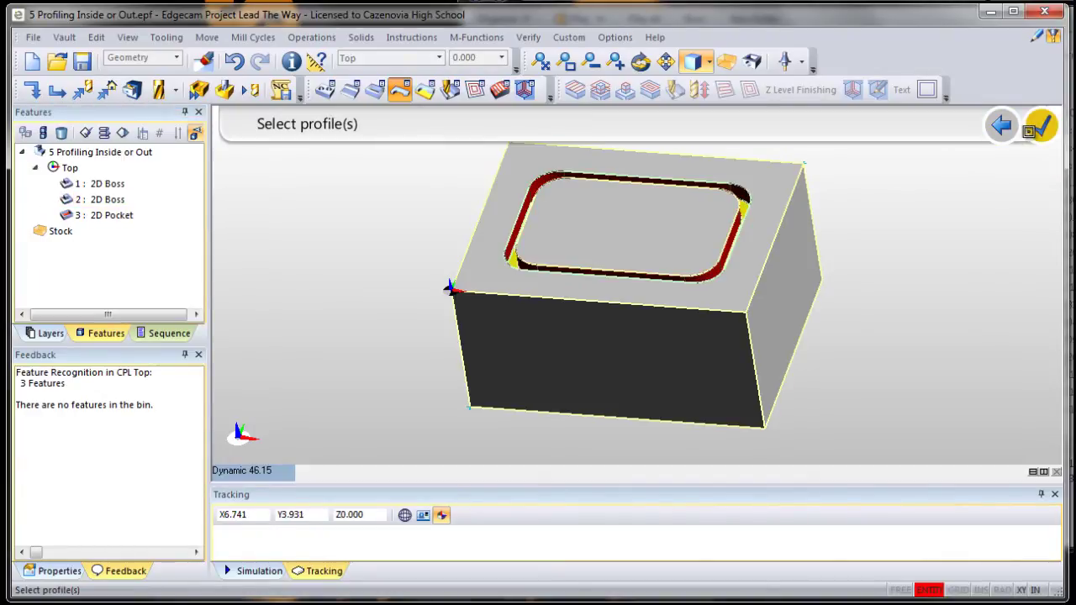
left_click(1041, 126)
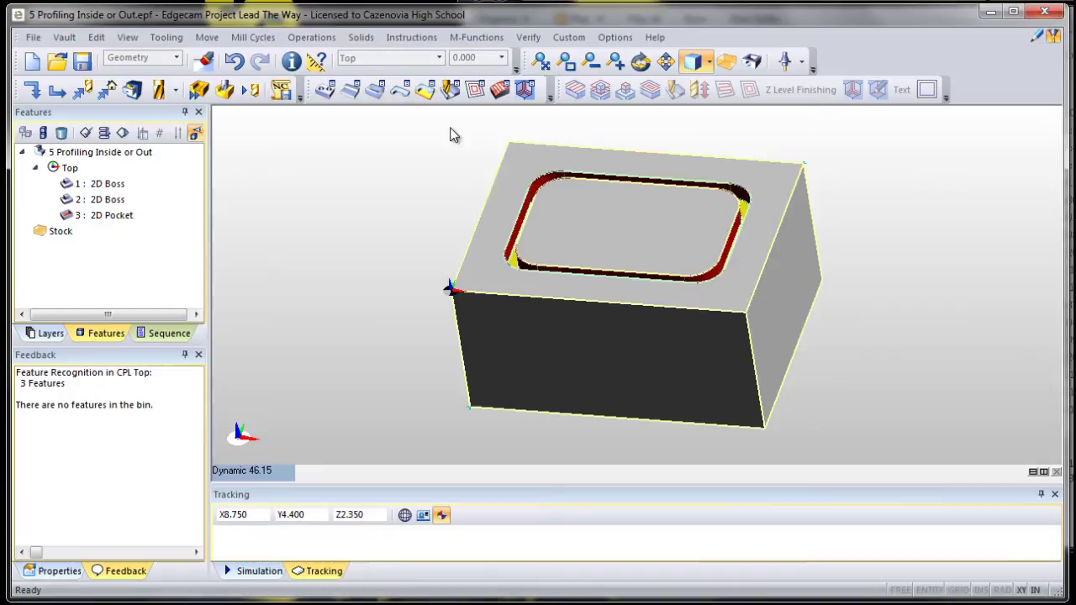
left_click(402, 91)
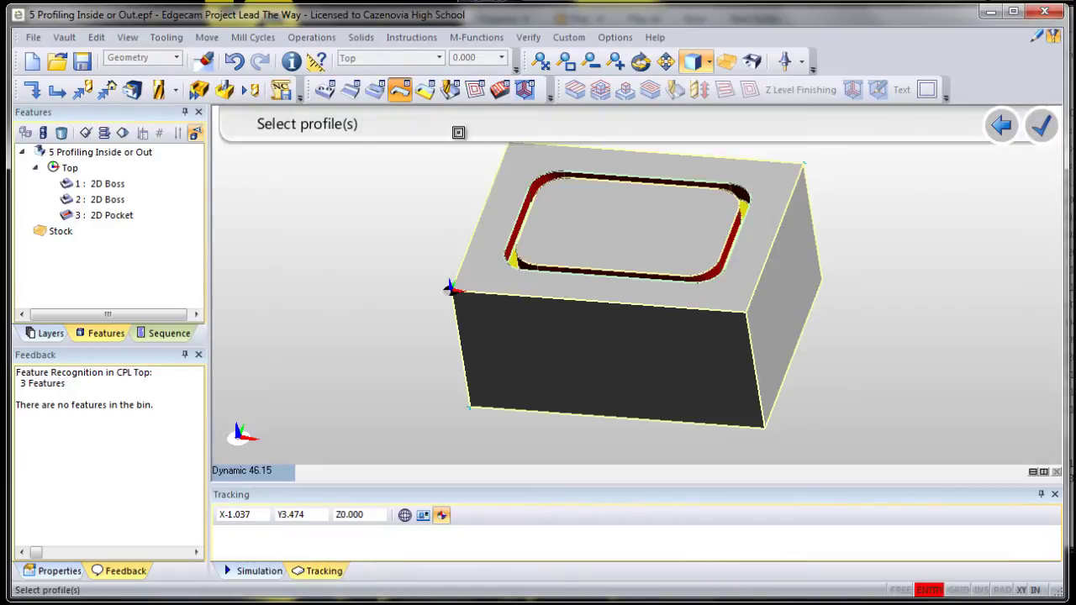
left_click(532, 202)
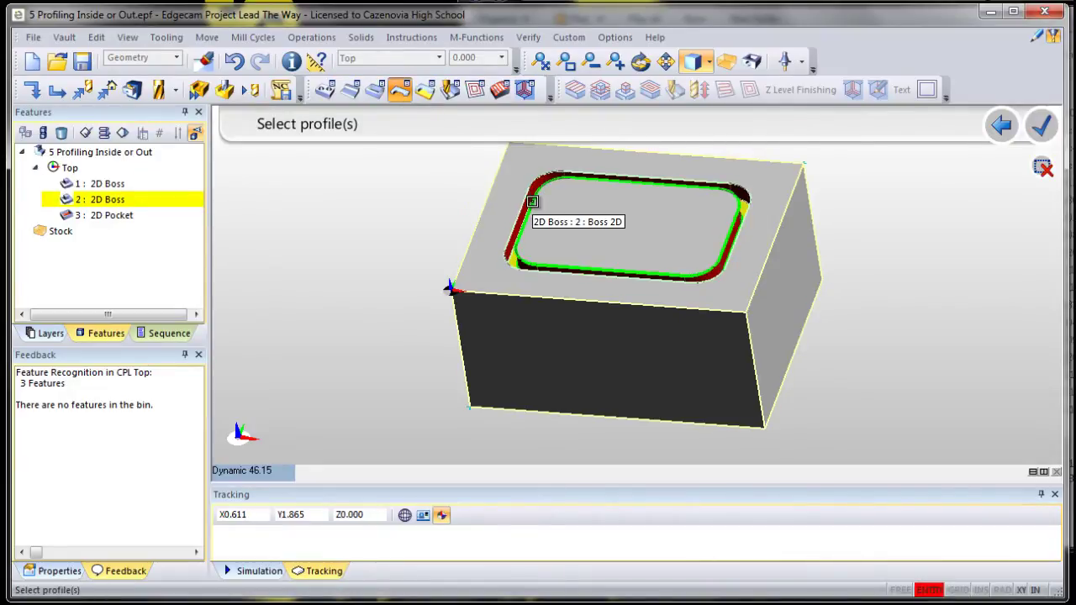
left_click(1041, 126)
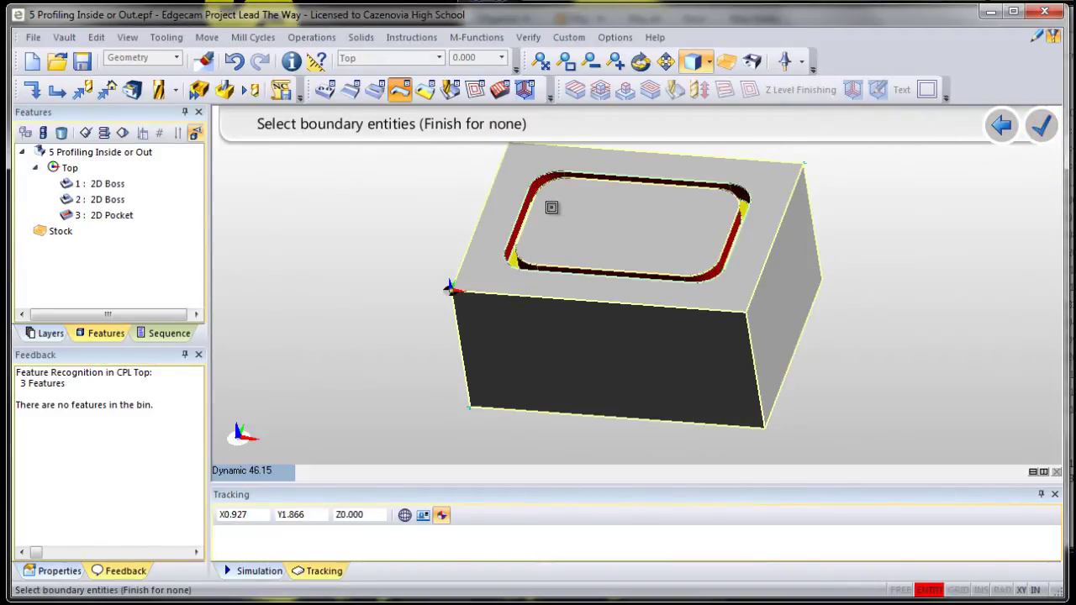
- Skip boundaries, assign the CIM T02 1/8 Ball End tool and create the boss profiling operation
left_click(1041, 126)
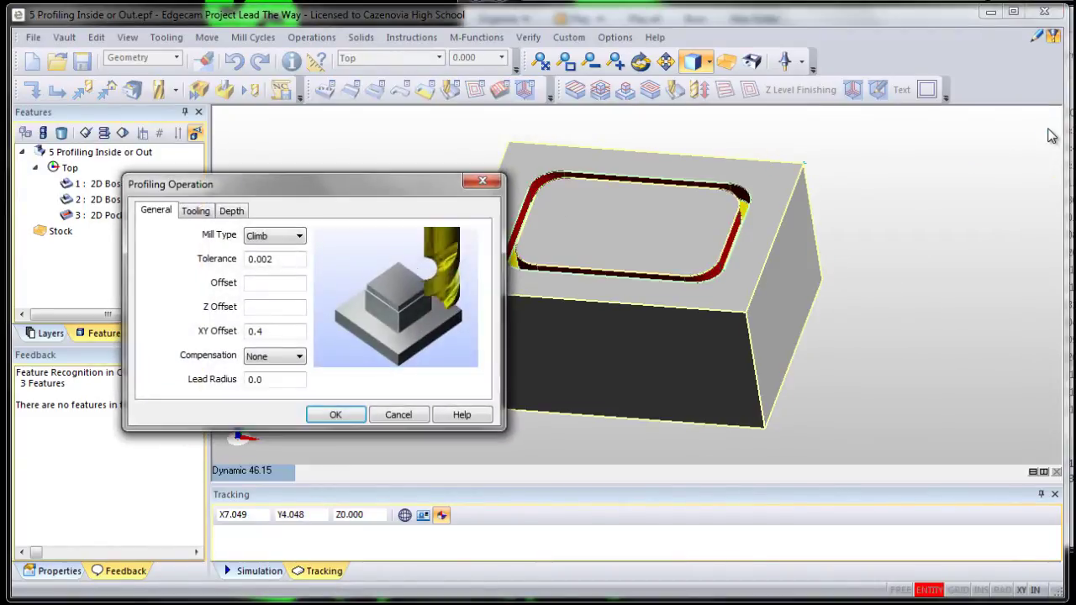
left_click(195, 211)
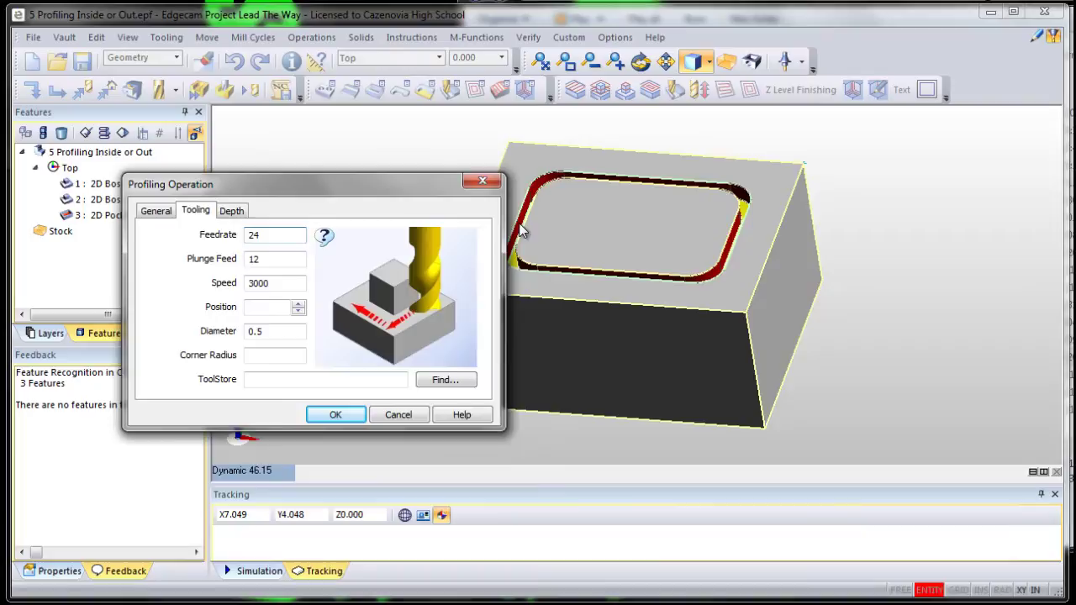
left_click(433, 379)
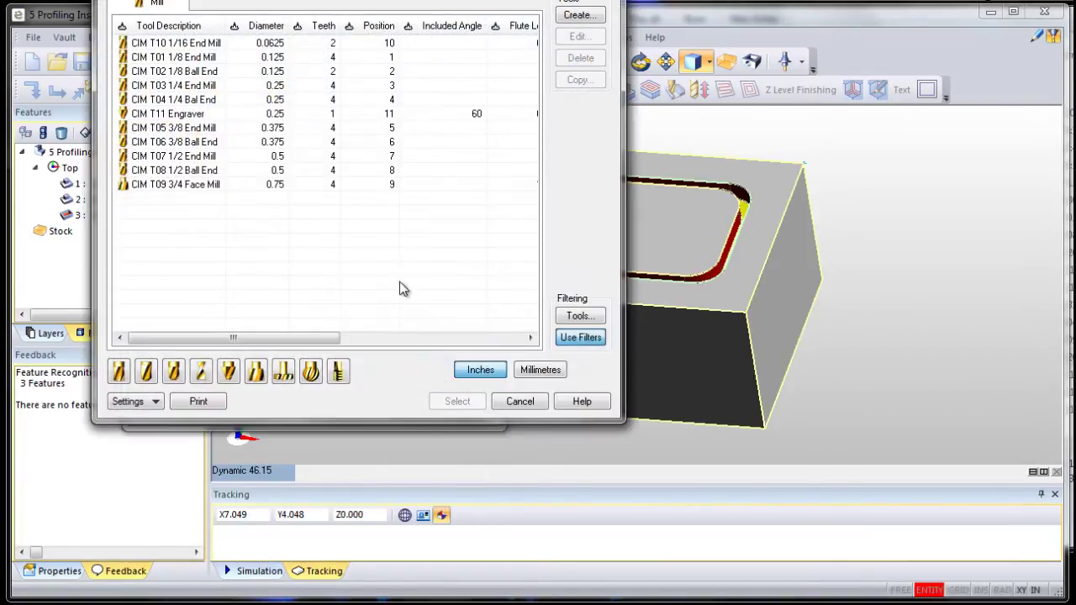
left_click(206, 74)
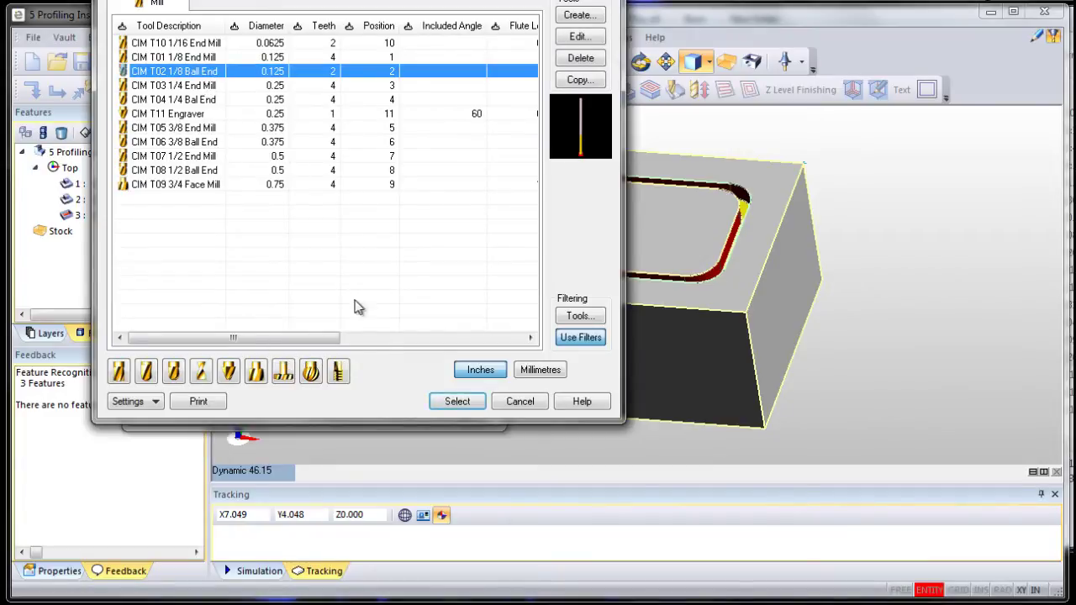
left_click(439, 401)
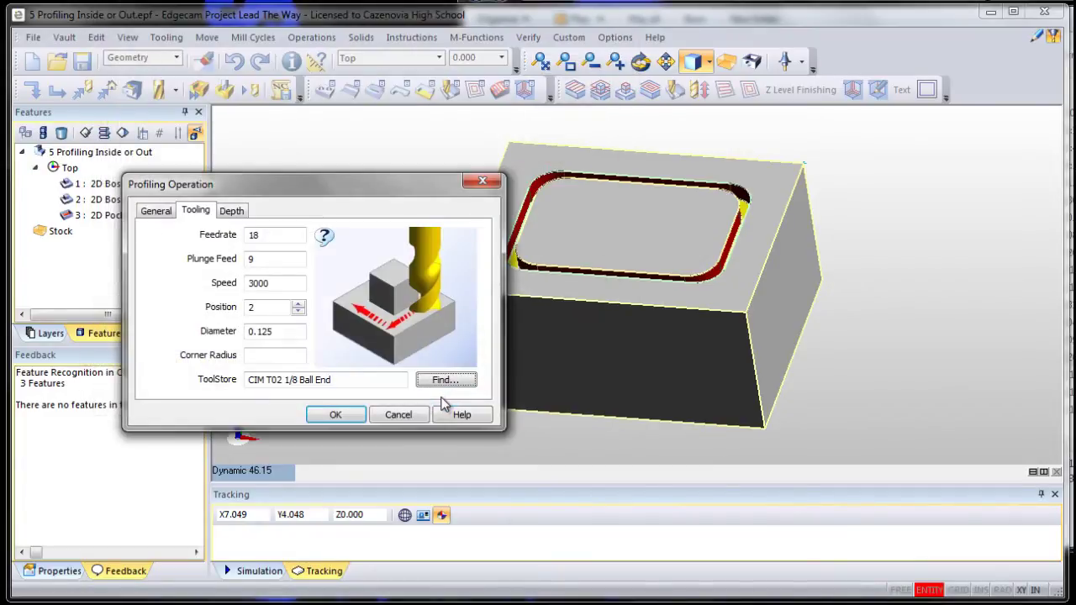
left_click(336, 416)
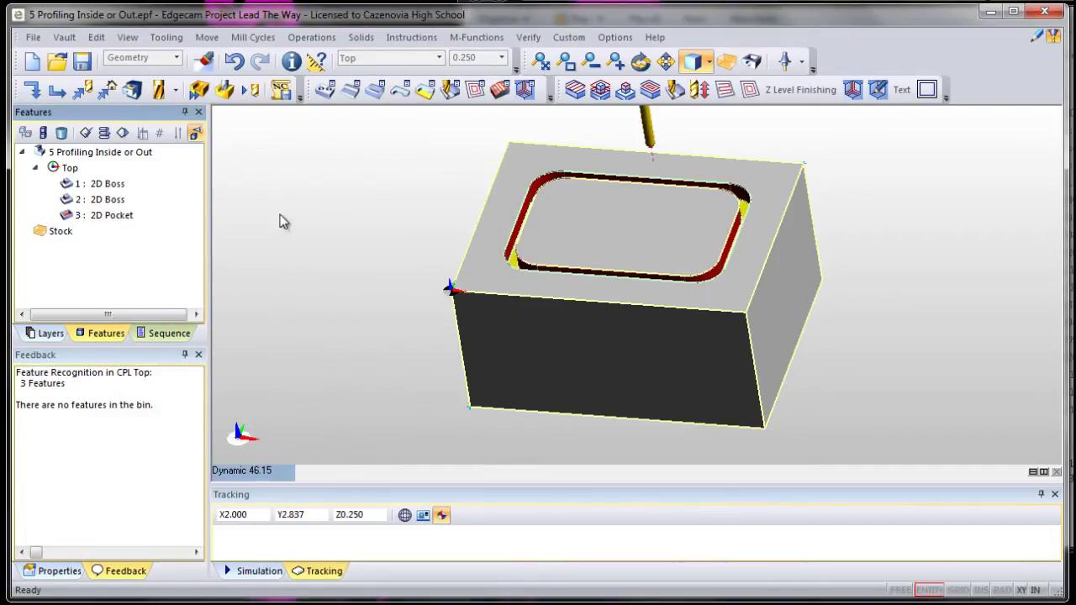
- Show the Sequence panel listing 1 Profiling Operation
left_click(225, 90)
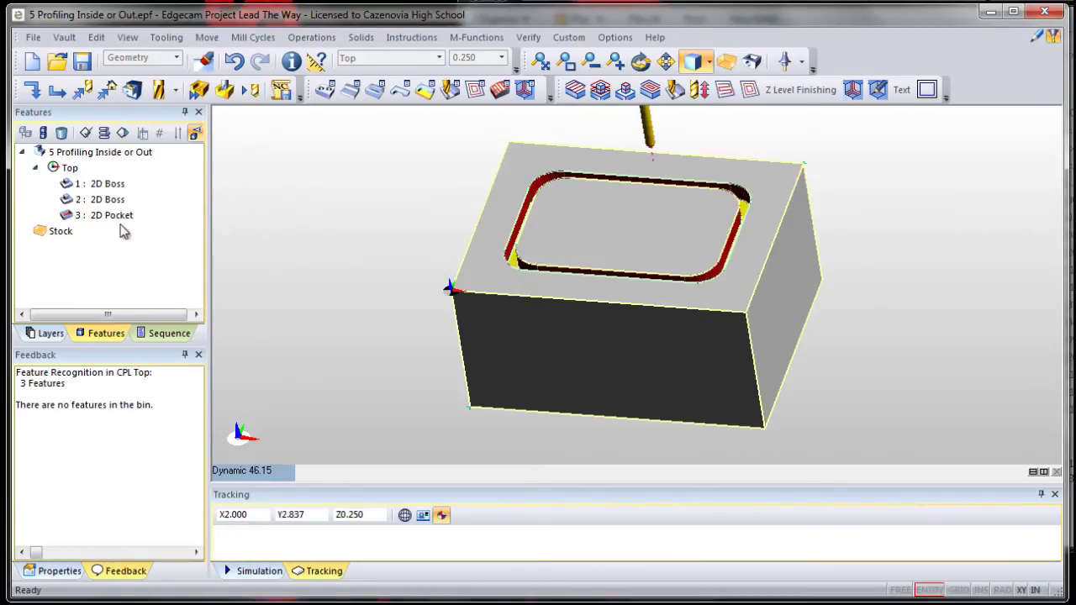
- Delete the existing boss profiling operation from the sequence
left_click(151, 335)
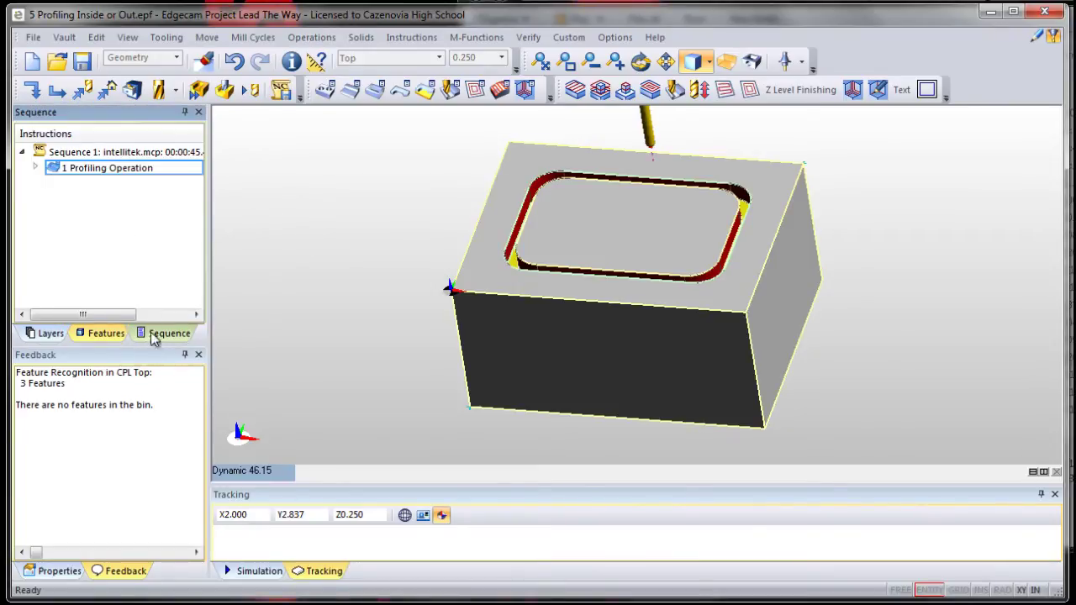
right_click(99, 172)
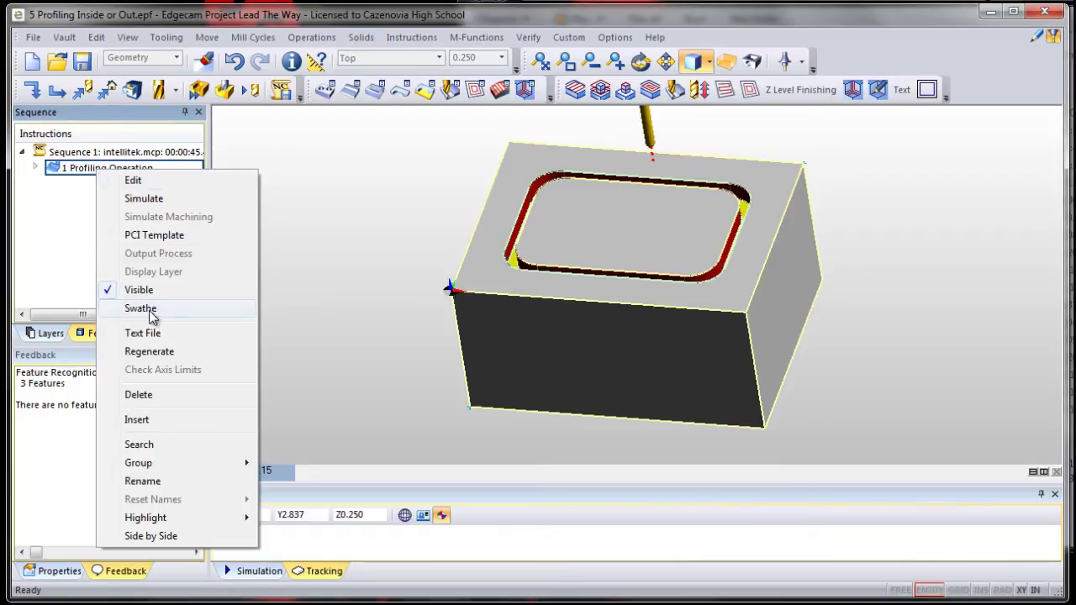
left_click(140, 394)
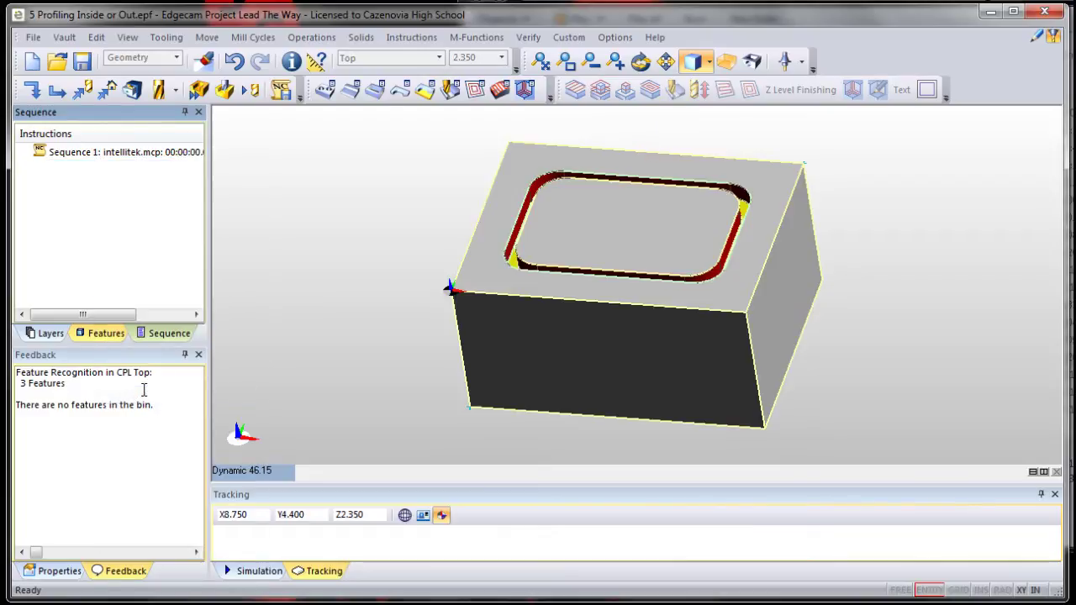
- Start a profiling operation on the 3: 2D Pocket feature without extra boundaries
left_click(98, 334)
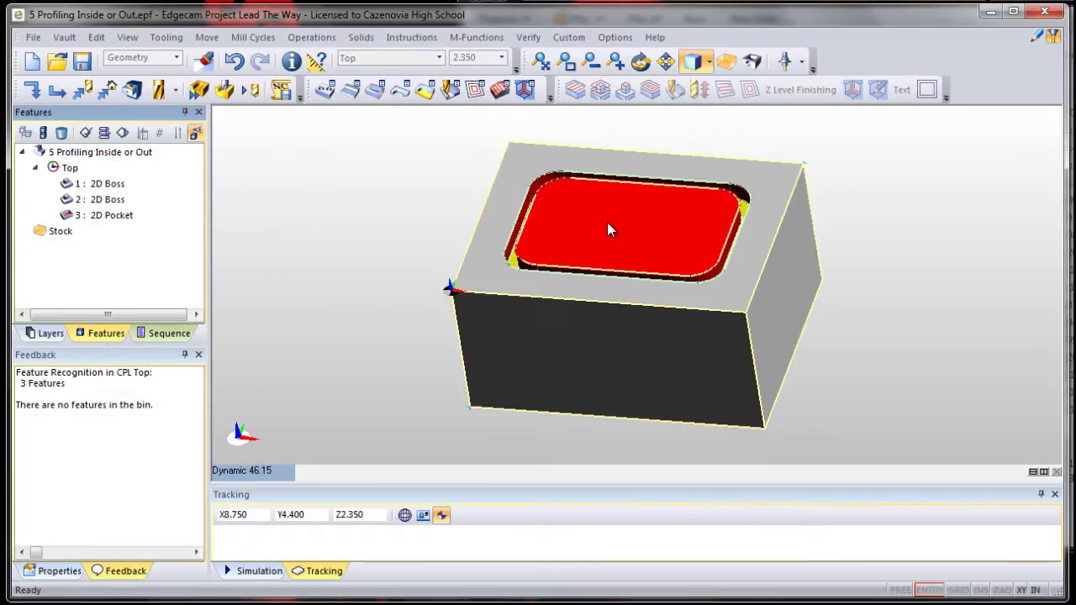
left_click(112, 216)
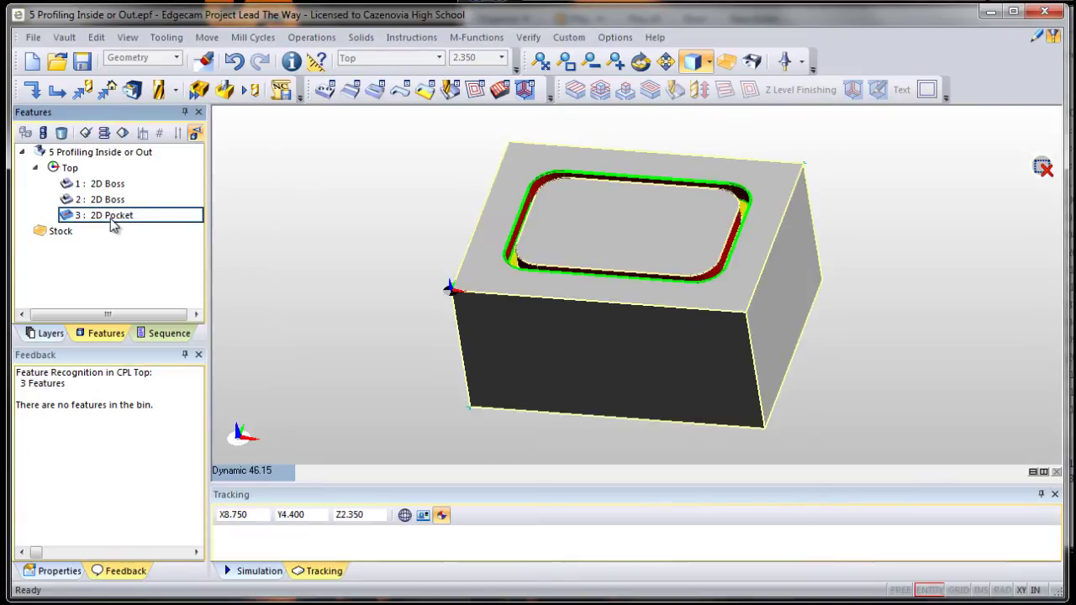
right_click(114, 222)
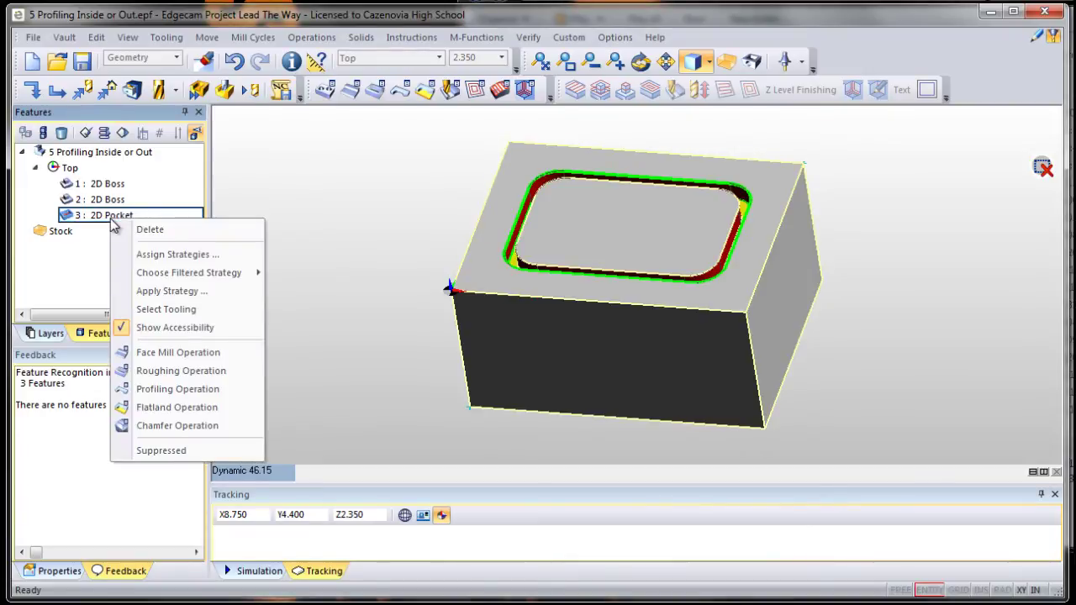
left_click(164, 386)
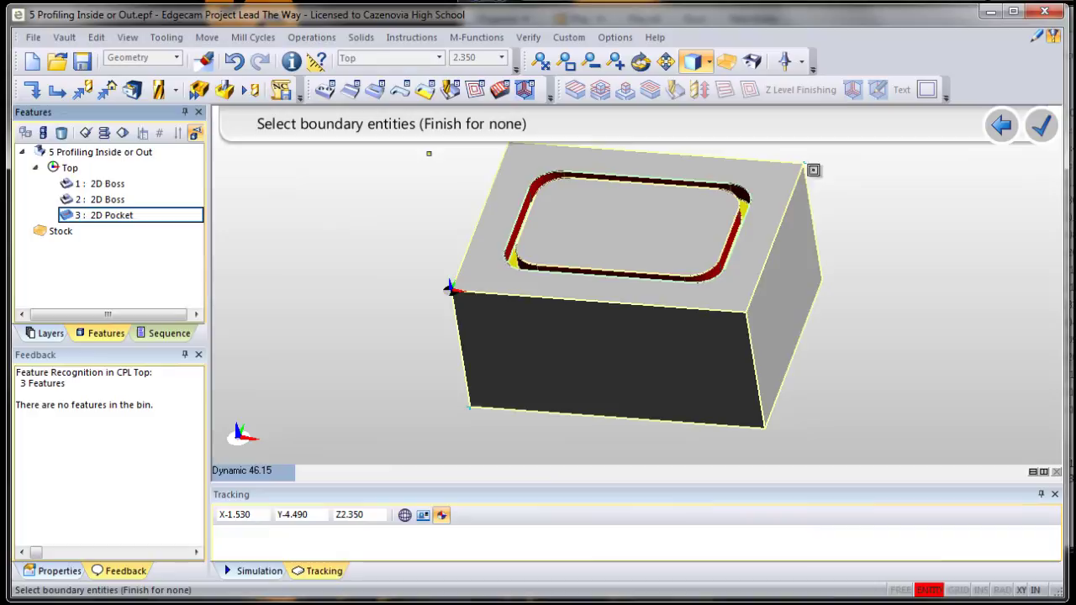
left_click(1002, 126)
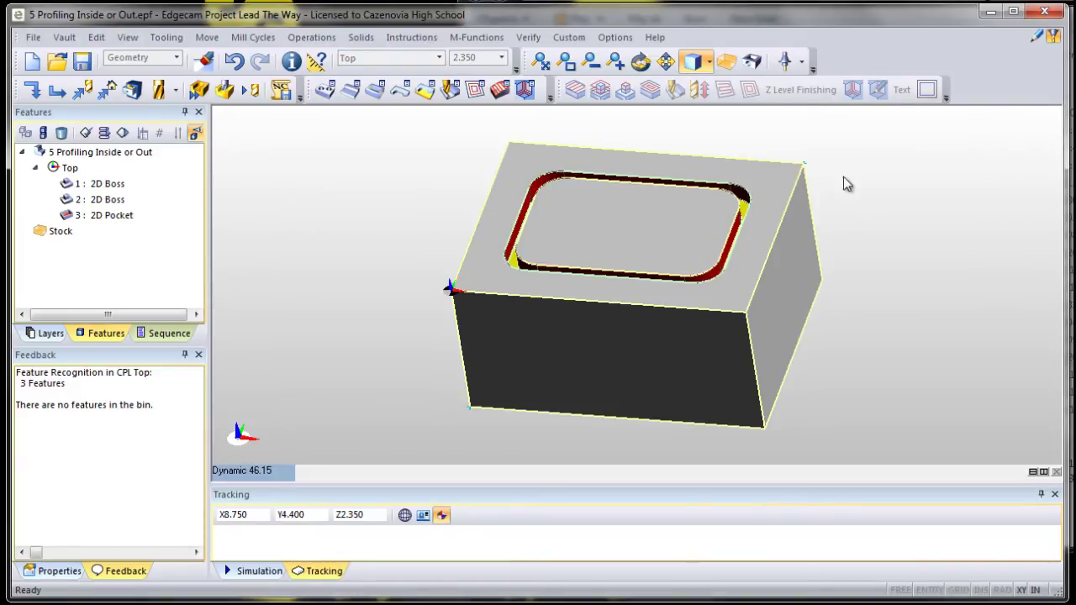
right_click(120, 217)
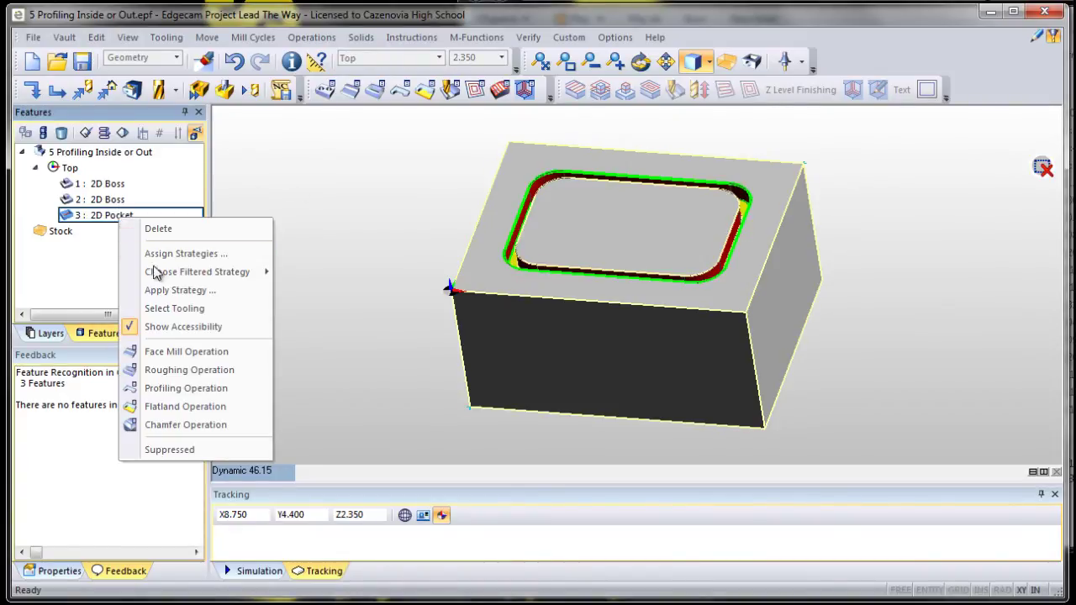
left_click(172, 392)
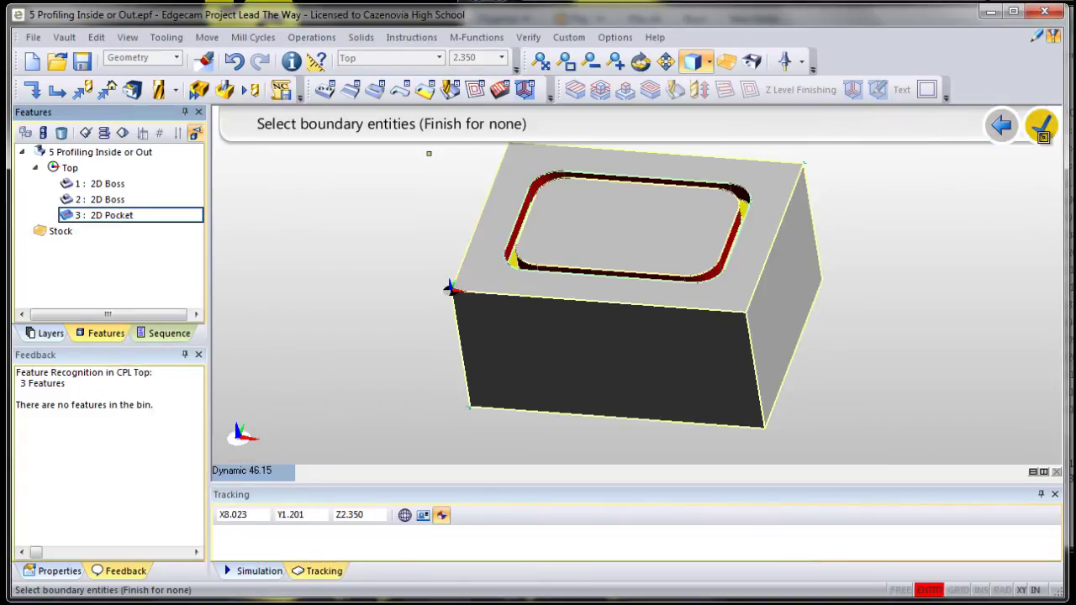
left_click(1040, 126)
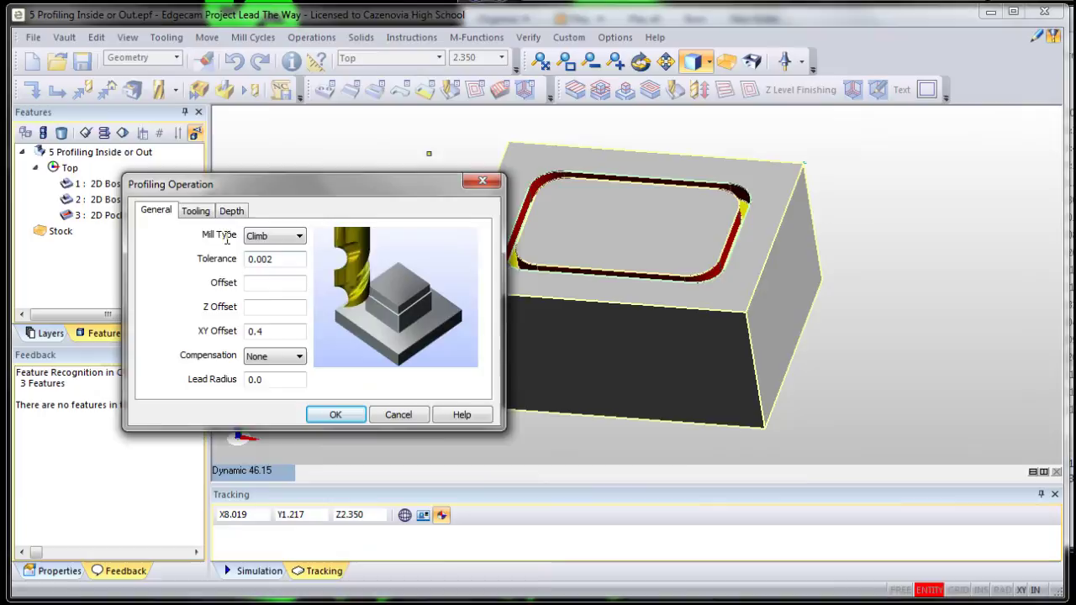
- Give the pocket profiling the CIM T02 1/8 Ball End tool and view it in Sequence 1
left_click(195, 211)
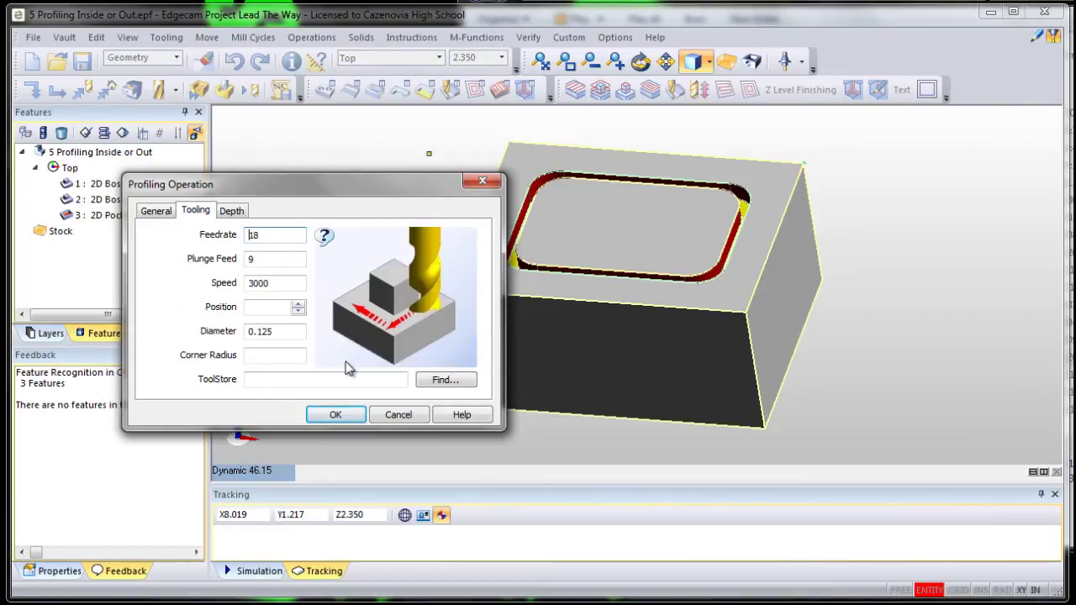
left_click(434, 380)
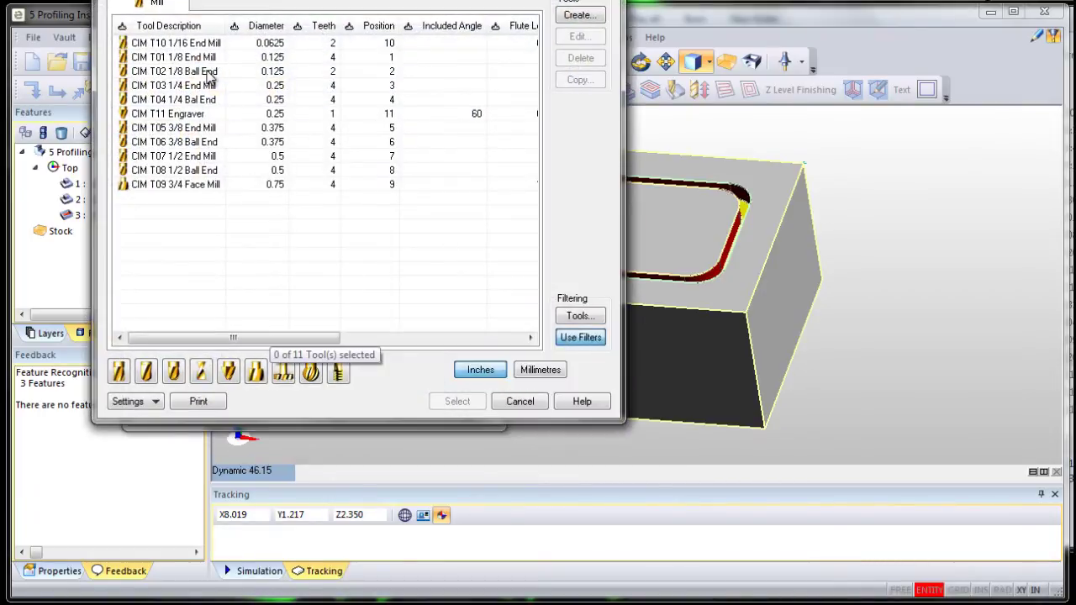
left_click(208, 73)
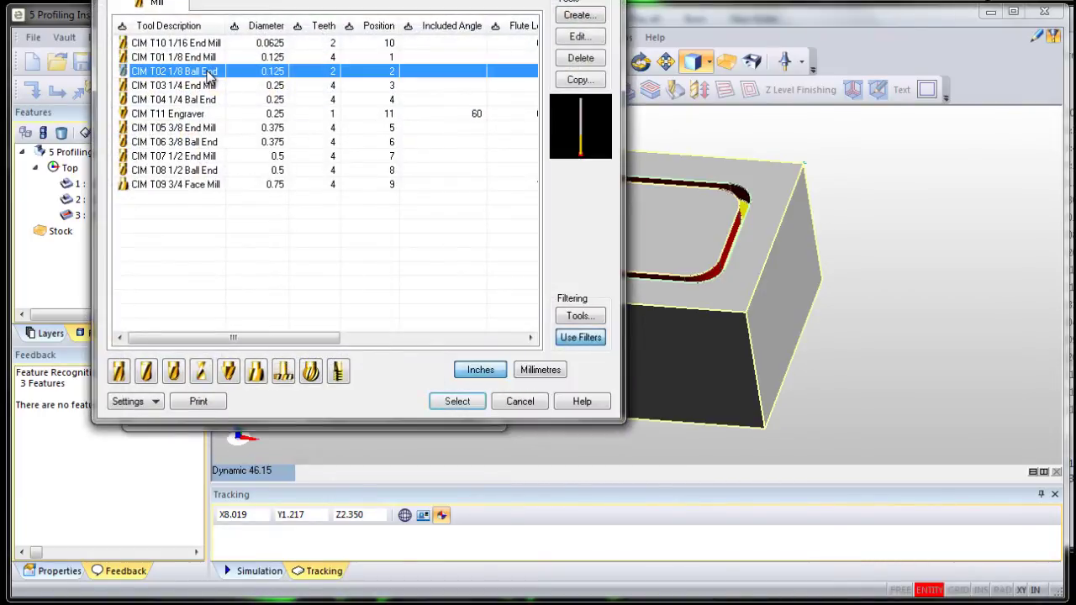
left_click(459, 403)
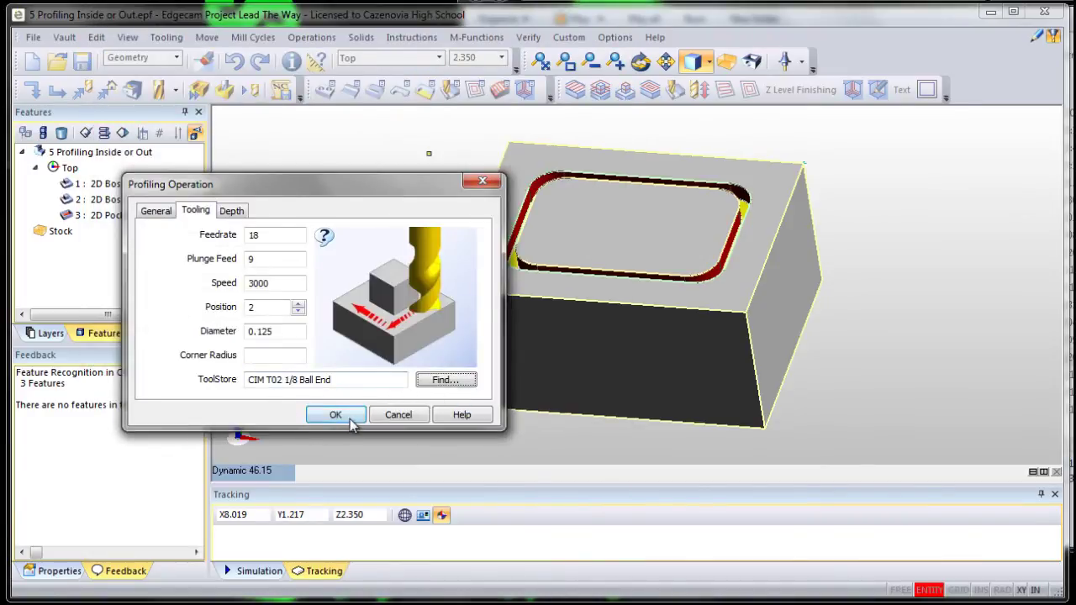
left_click(351, 420)
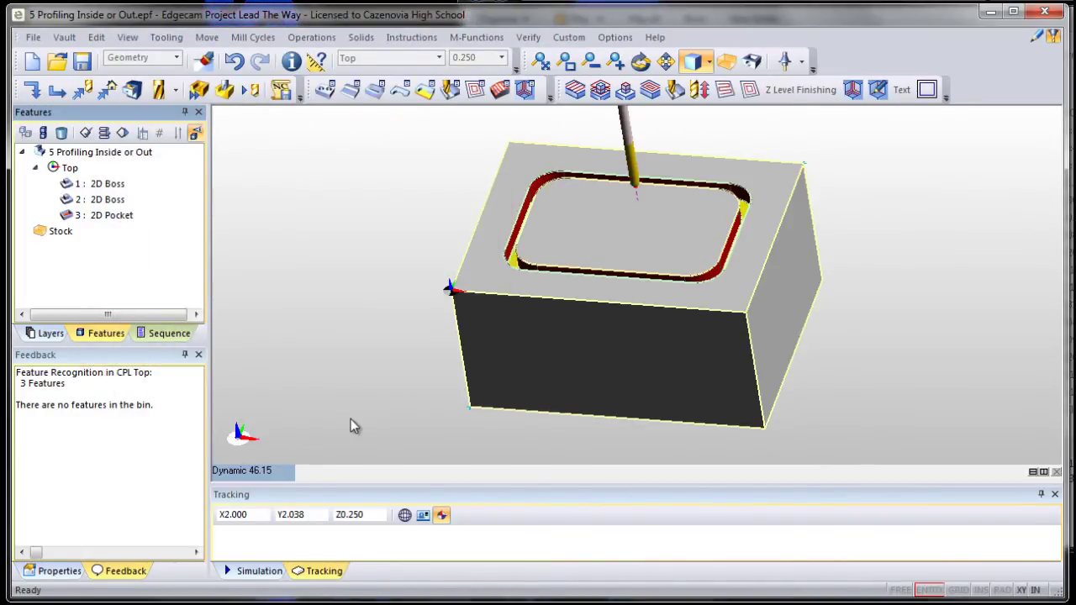
left_click(172, 334)
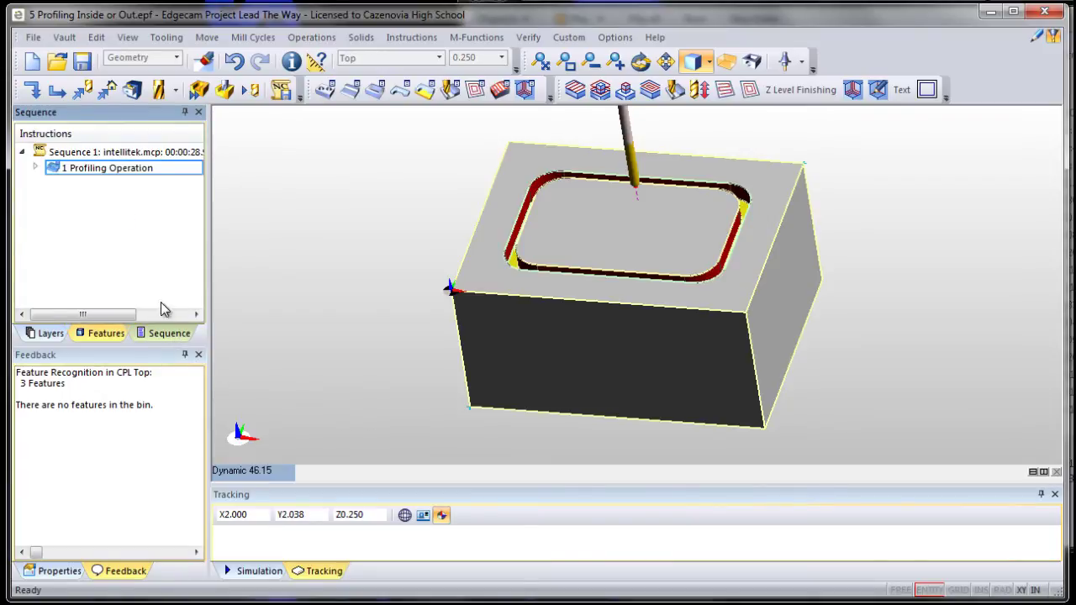
left_click(224, 89)
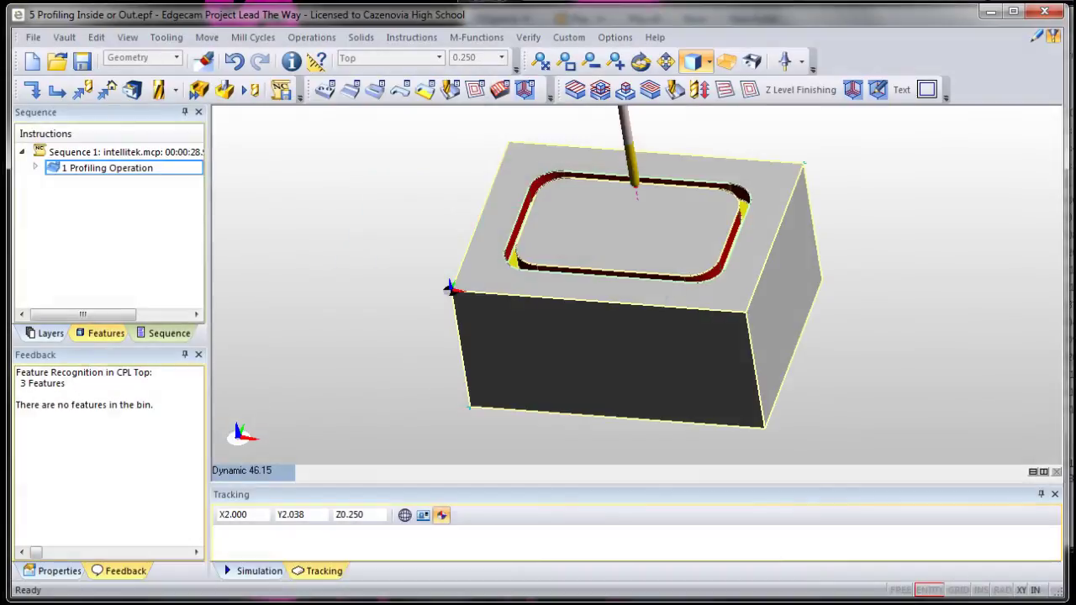
- Edit 1 Profiling Operation to change its XY Offset from 0.4 to 0
double_click(125, 172)
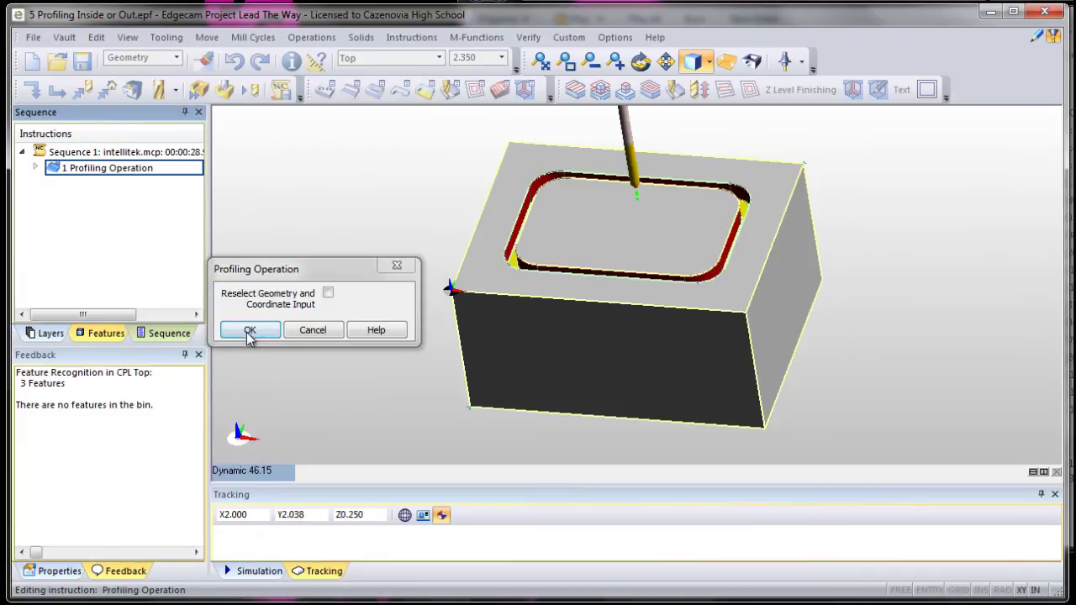
left_click(249, 332)
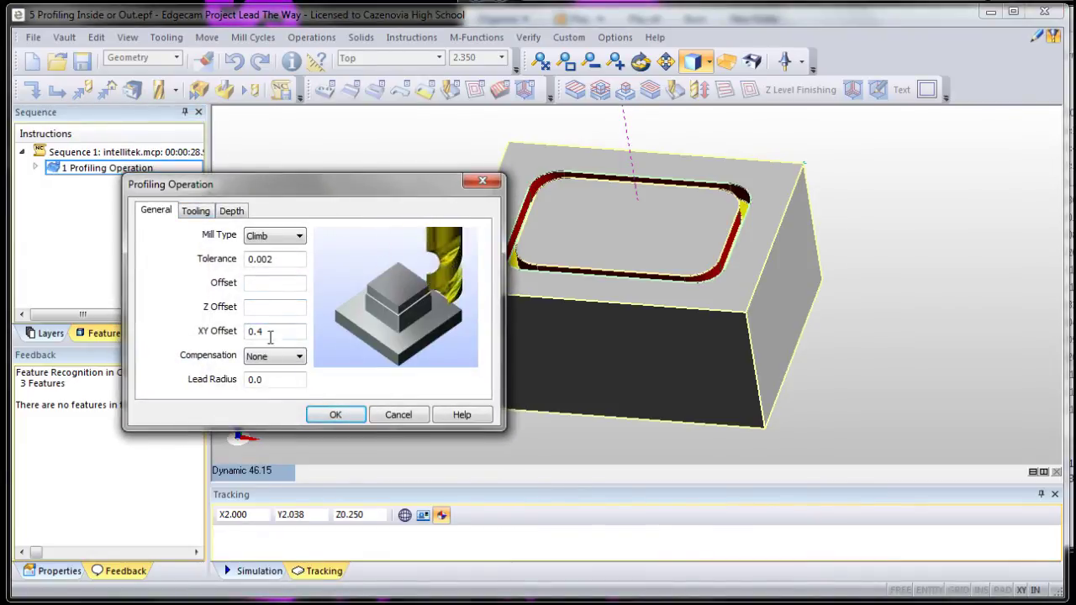
left_click_drag(270, 338, 247, 339)
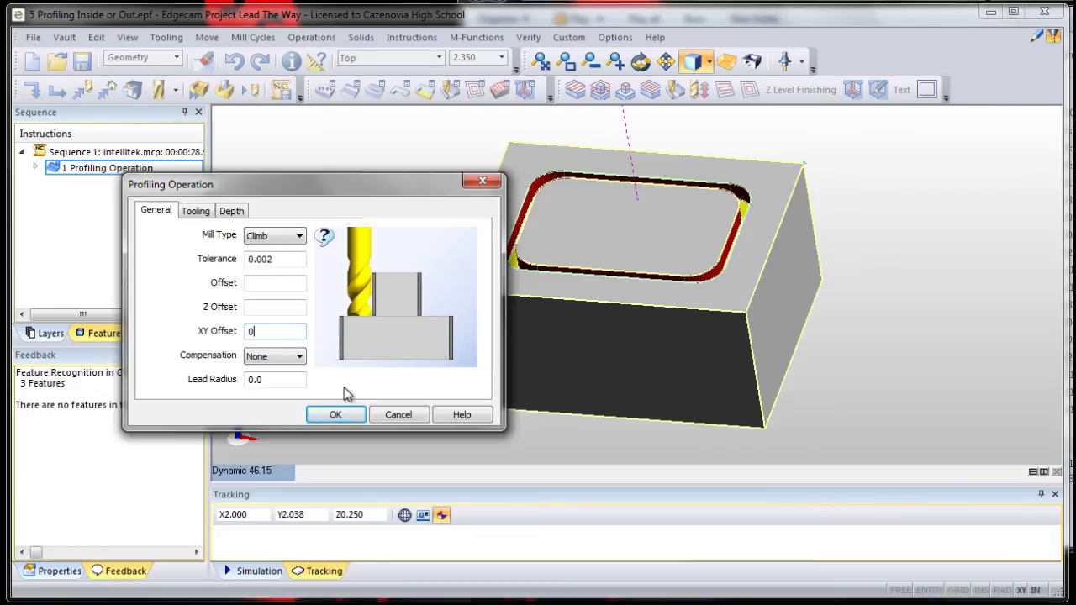
left_click(324, 415)
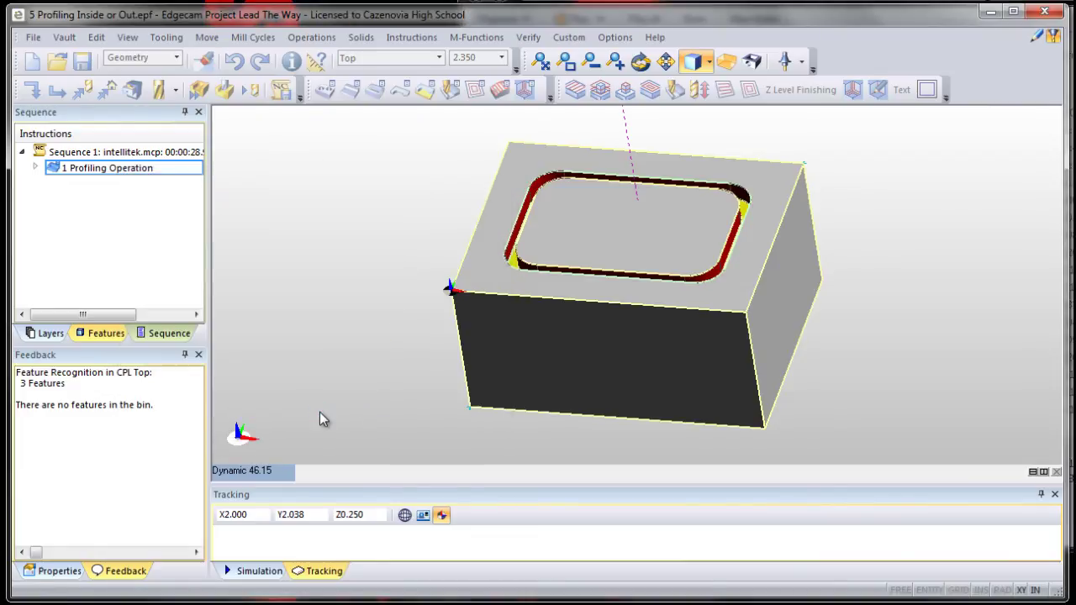